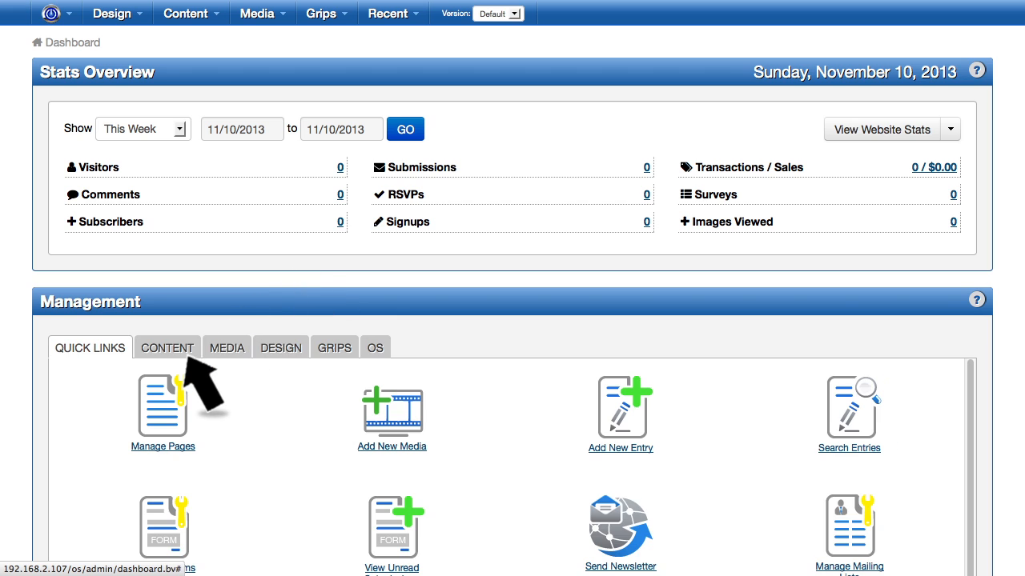
Step: Start a new content page with Top as its parent page and special-offers-discounts as its URL
{"action": "left_click", "coordinate": [187, 355]}
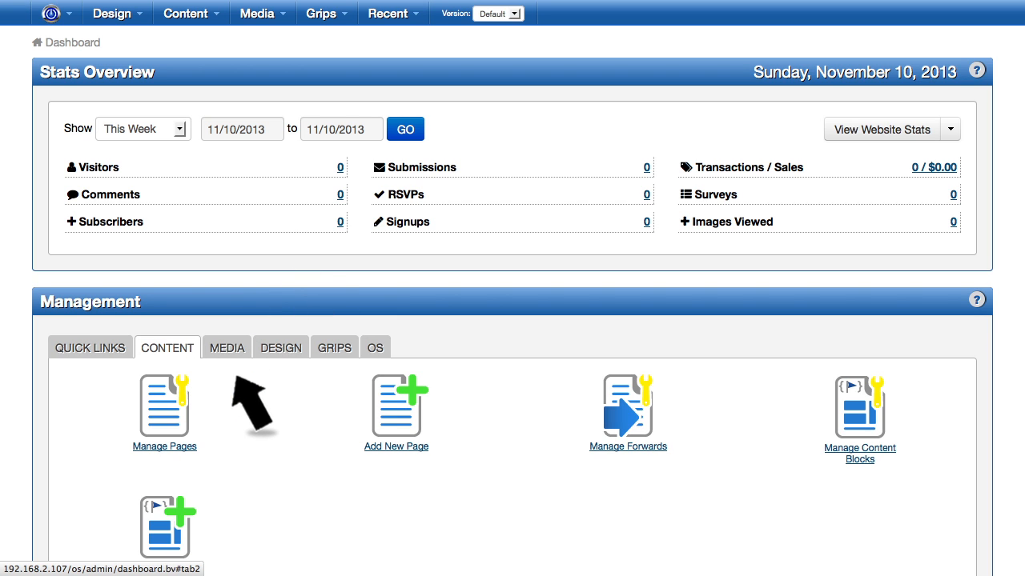
{"action": "left_click", "coordinate": [439, 479]}
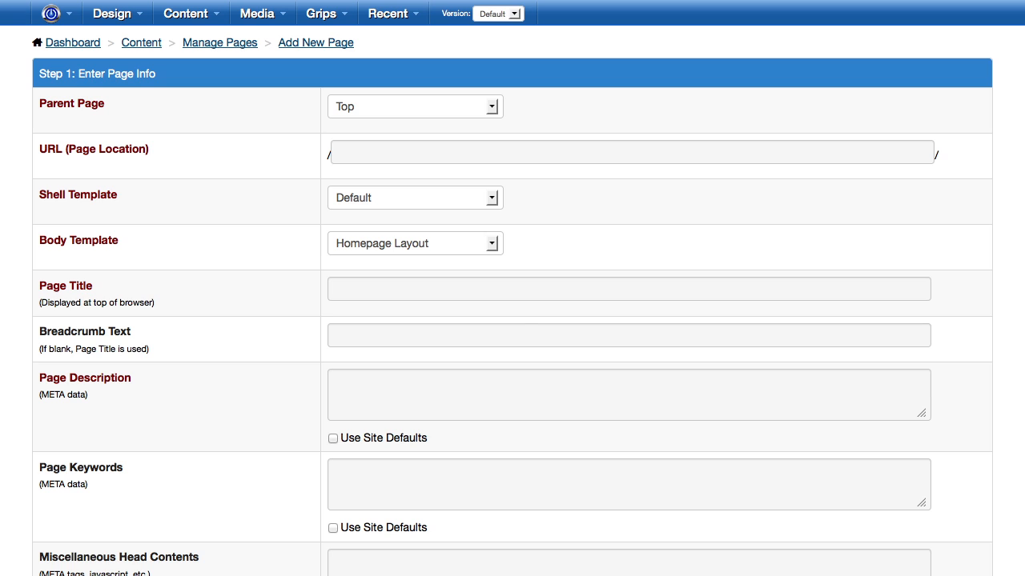
{"action": "left_click", "coordinate": [415, 106]}
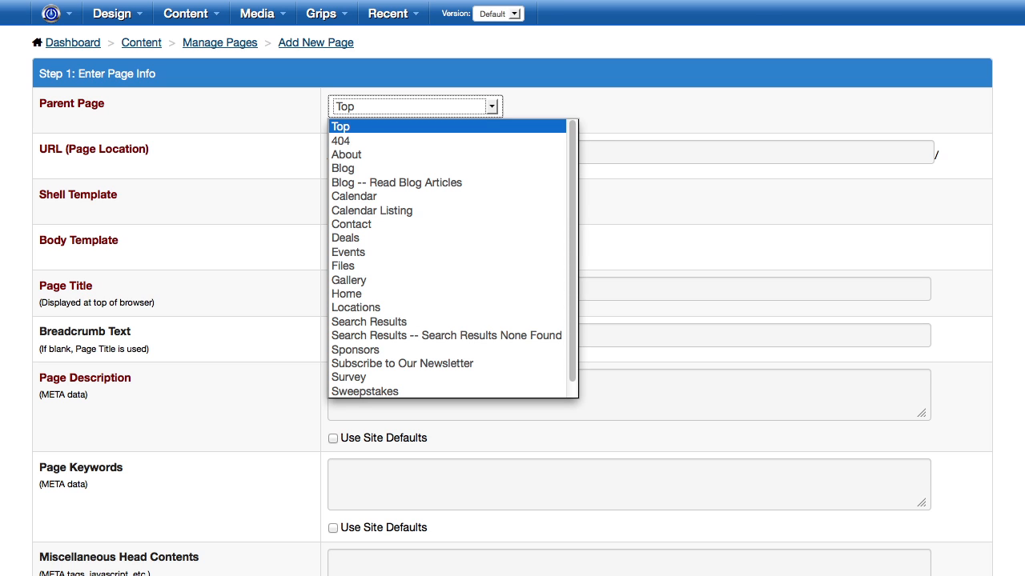
{"action": "key", "text": "Escape"}
{"action": "left_click", "coordinate": [480, 153]}
{"action": "type", "text": "special-offers-discounts"}
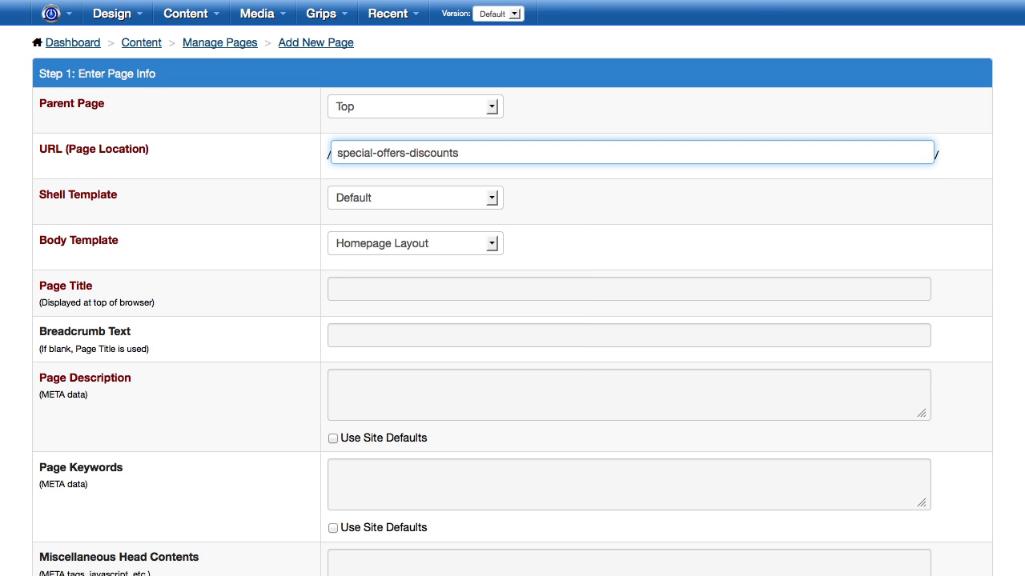
{"action": "key", "text": "Tab"}
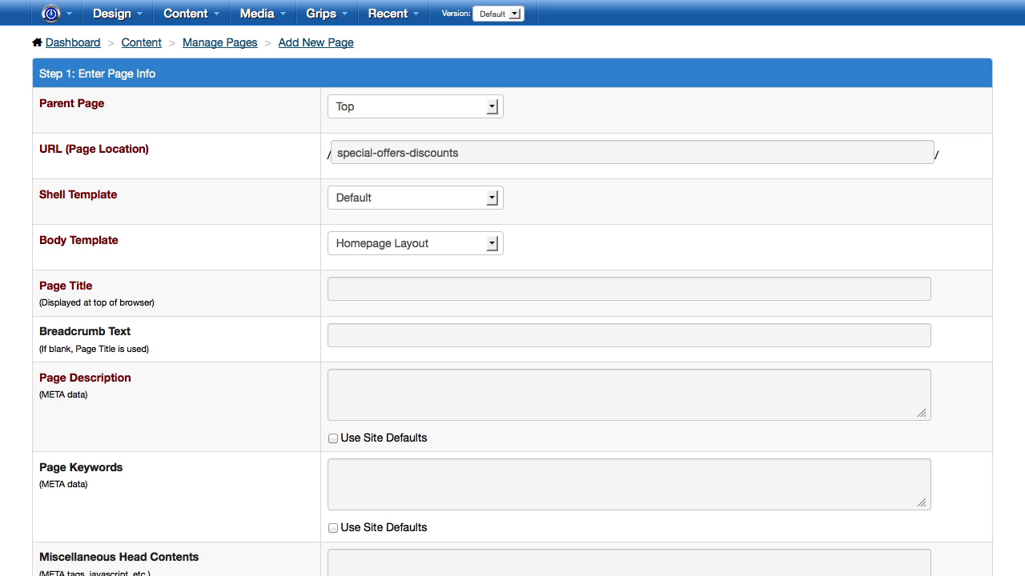
Step: Keep the Default shell template and set the page's body template to One Column
{"action": "left_click", "coordinate": [415, 198]}
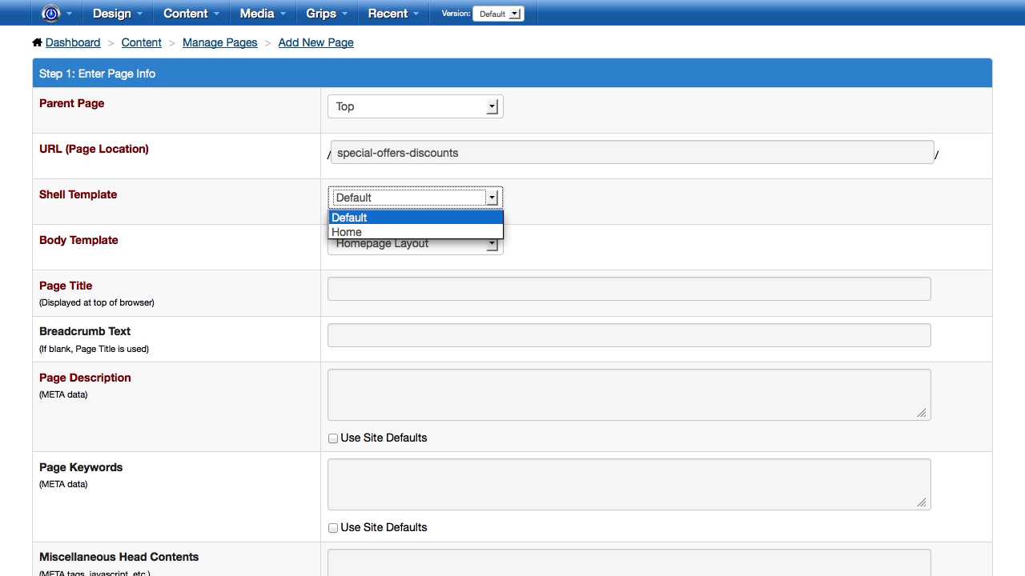
{"action": "key", "text": "Escape"}
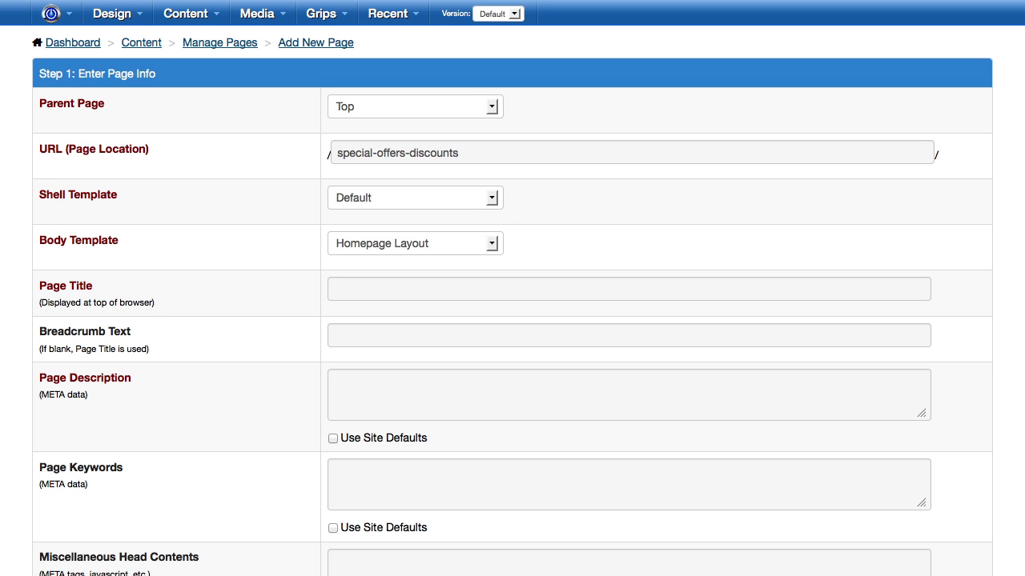
{"action": "left_click", "coordinate": [415, 244]}
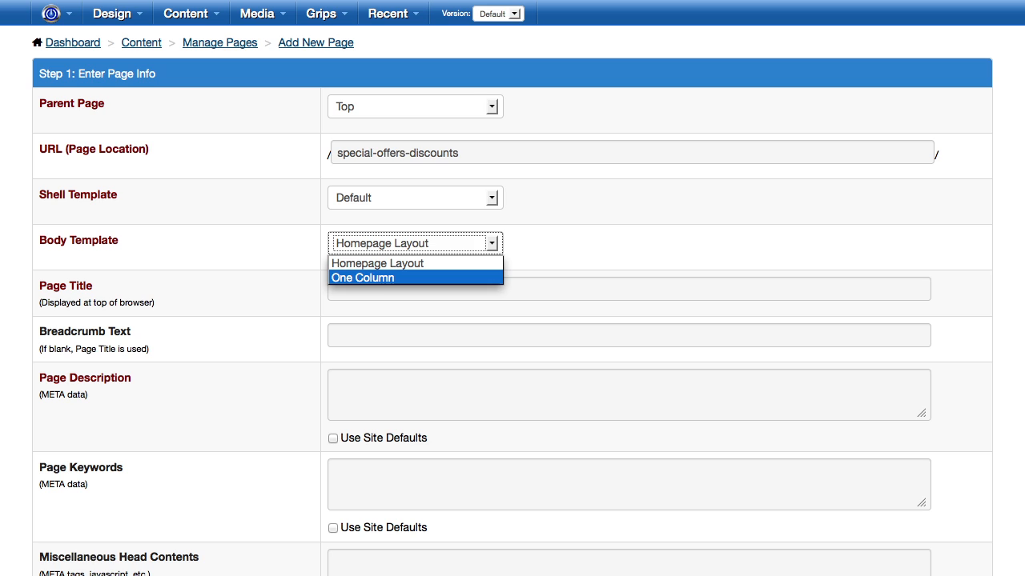
{"action": "left_click", "coordinate": [414, 278]}
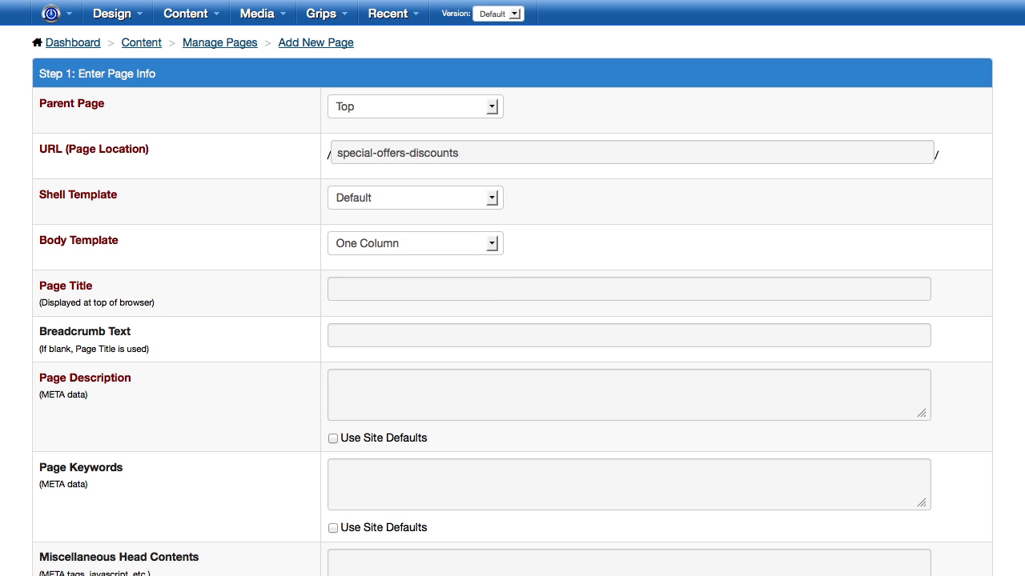
Step: Title the page "Special Offers and Discounts" and enter the description "Learn about special offers and discounts available for new and existing customers."
{"action": "left_click", "coordinate": [629, 289]}
{"action": "type", "text": "Special Offers and Discounts"}
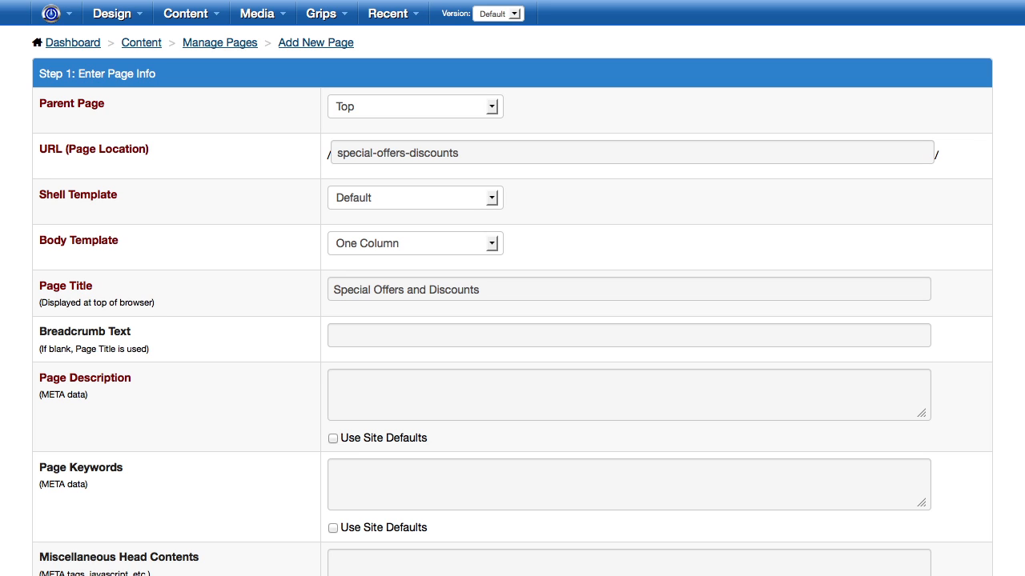
{"action": "left_click", "coordinate": [629, 394]}
{"action": "type", "text": "Learn about special offers and discounts available for new and existing customers."}
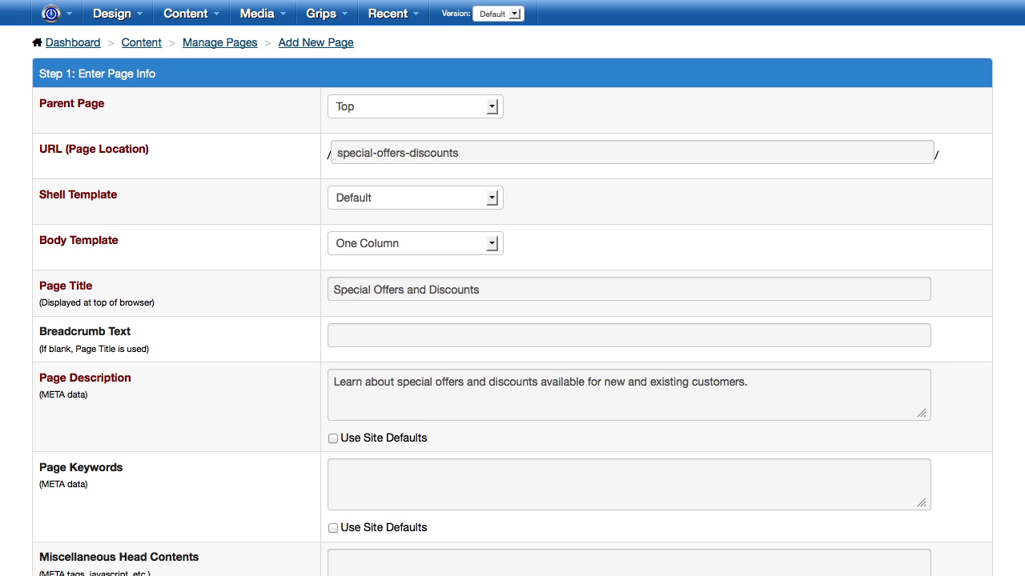
Step: Enter the page keywords "special offers, save money, buy one get one free, 50% off" and continue to the page content step
{"action": "left_click", "coordinate": [629, 484]}
{"action": "type", "text": "special offers, save money, buy one get one free, 50% off"}
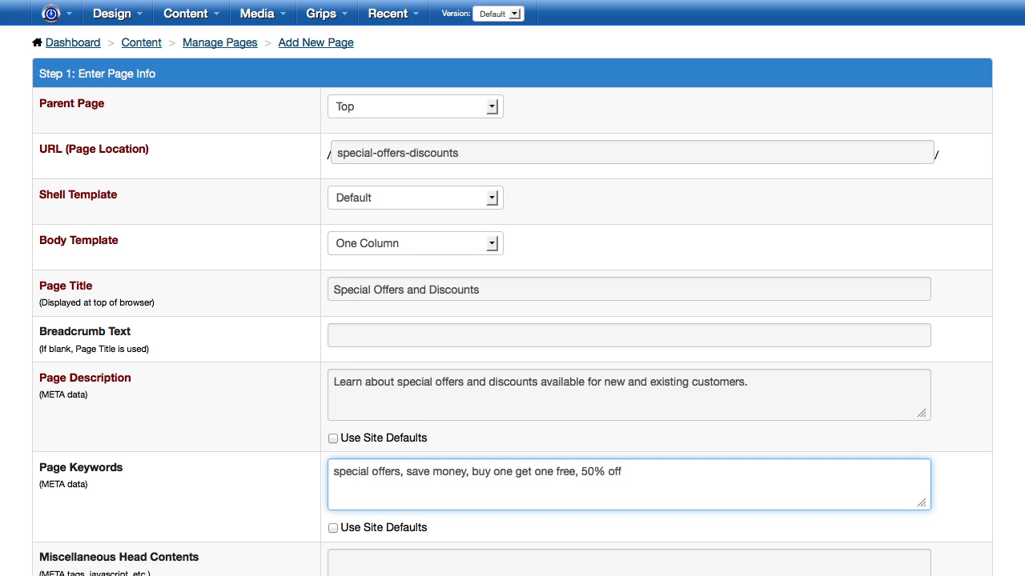
{"action": "key", "text": "Tab"}
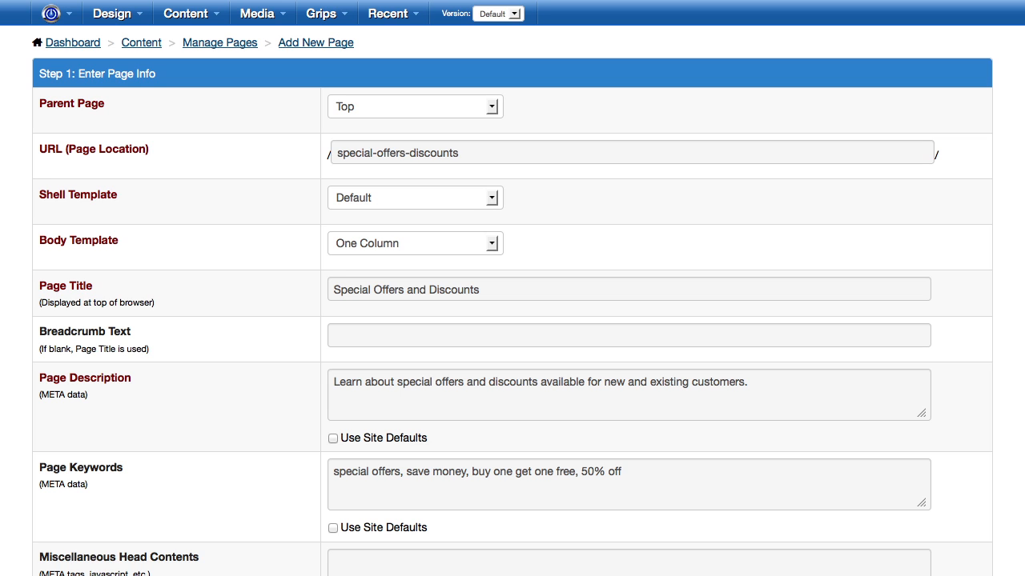
{"action": "scroll", "coordinate": [512, 301], "scroll_direction": "down", "scroll_amount": 5}
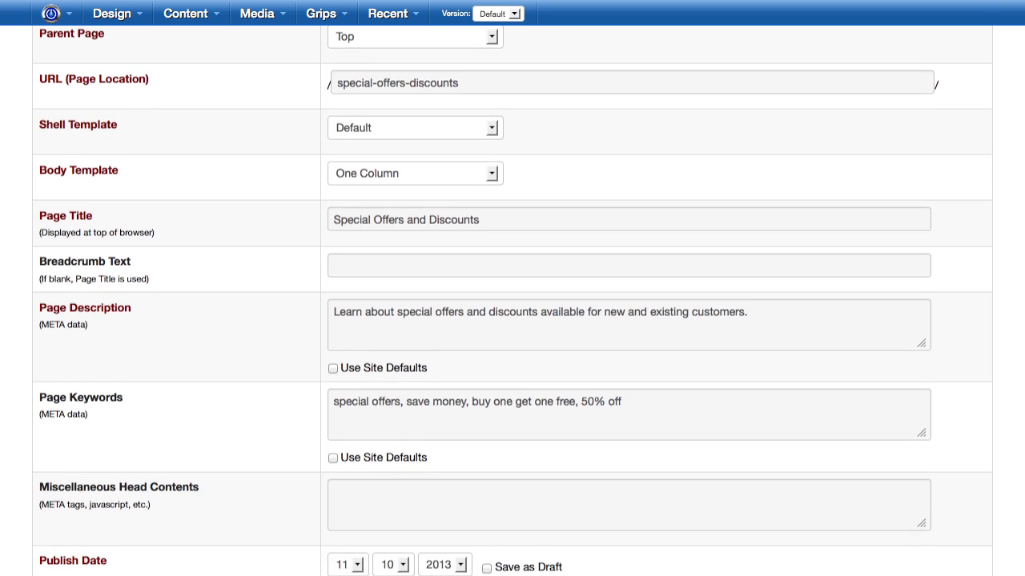
{"action": "scroll", "coordinate": [513, 321], "scroll_direction": "down", "scroll_amount": 5}
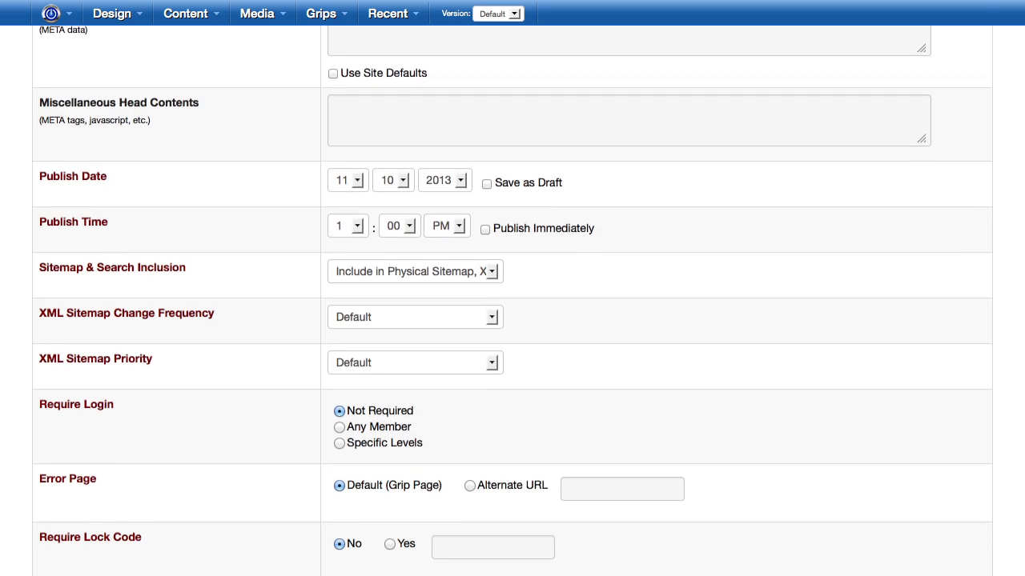
{"action": "left_click", "coordinate": [292, 546]}
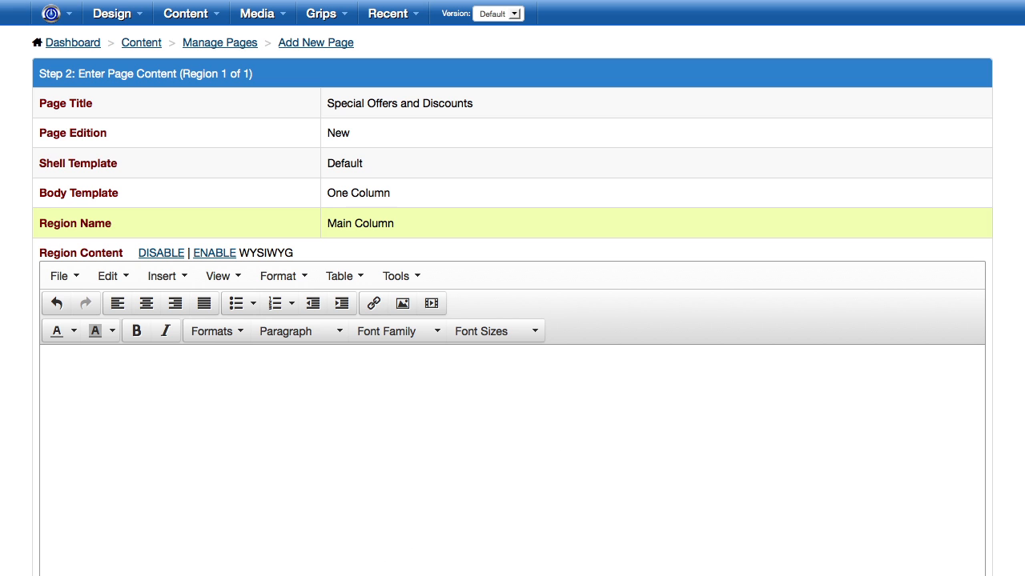
Step: Turn on pasting as plain text in the Main Column region's editor
{"action": "scroll", "coordinate": [512, 320], "scroll_direction": "down", "scroll_amount": 3}
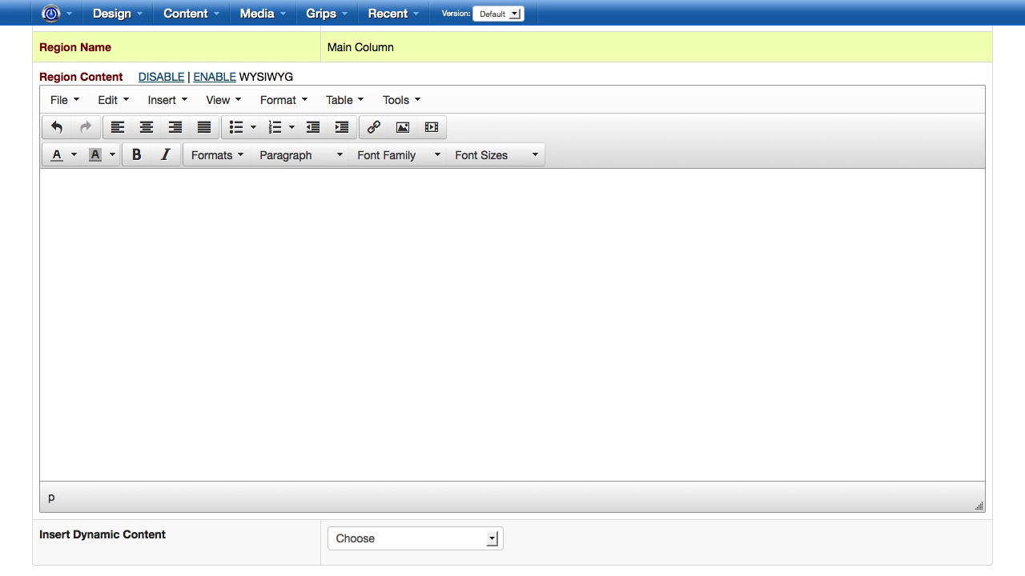
{"action": "left_click", "coordinate": [110, 100]}
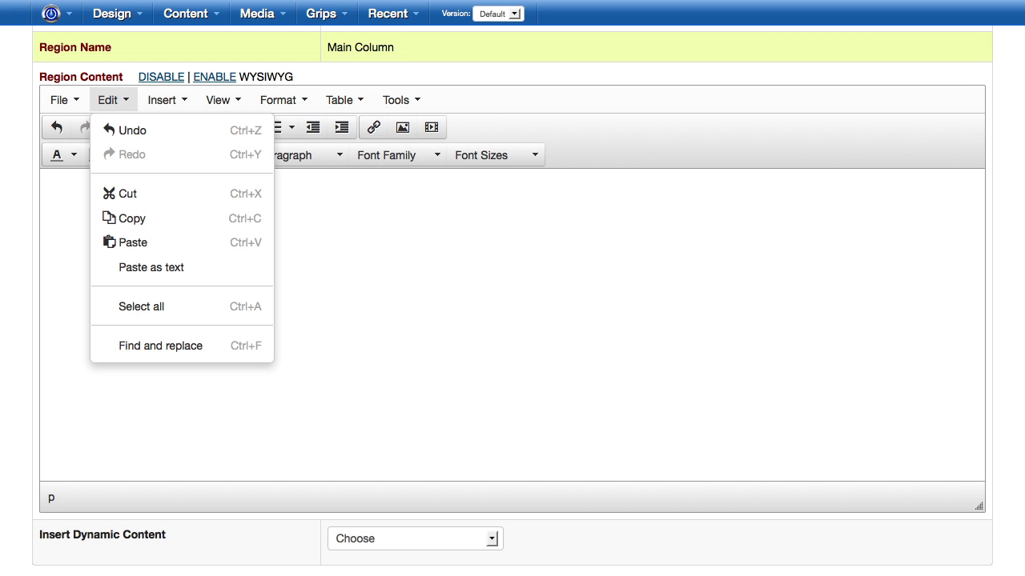
{"action": "left_click", "coordinate": [152, 267]}
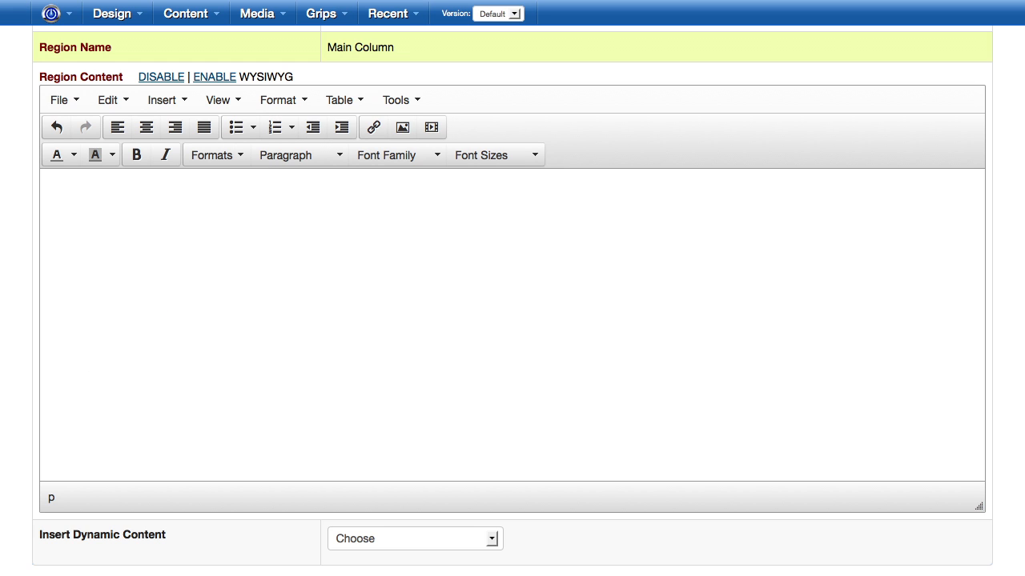
{"action": "left_click", "coordinate": [113, 101]}
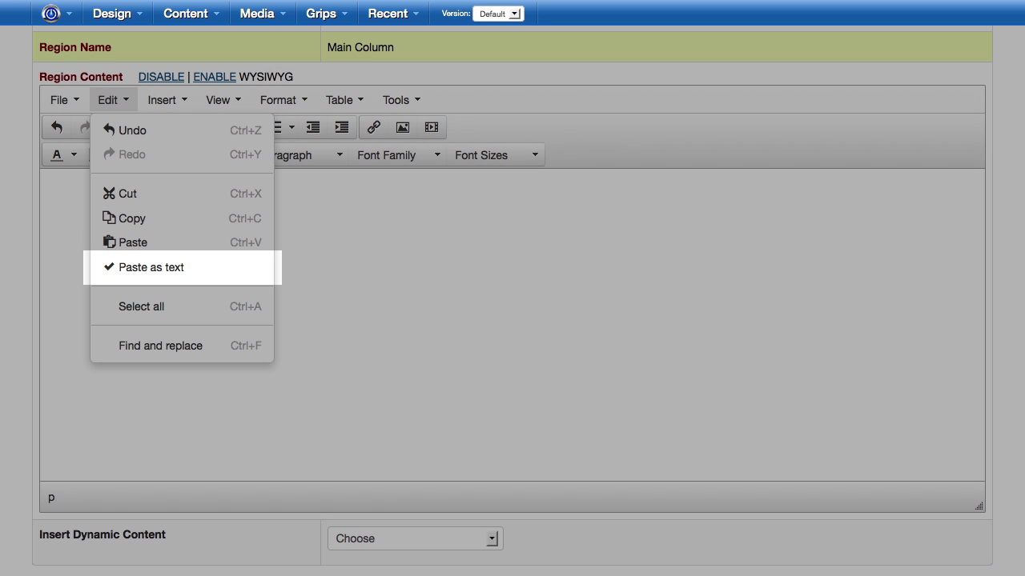
{"action": "key", "text": "Escape"}
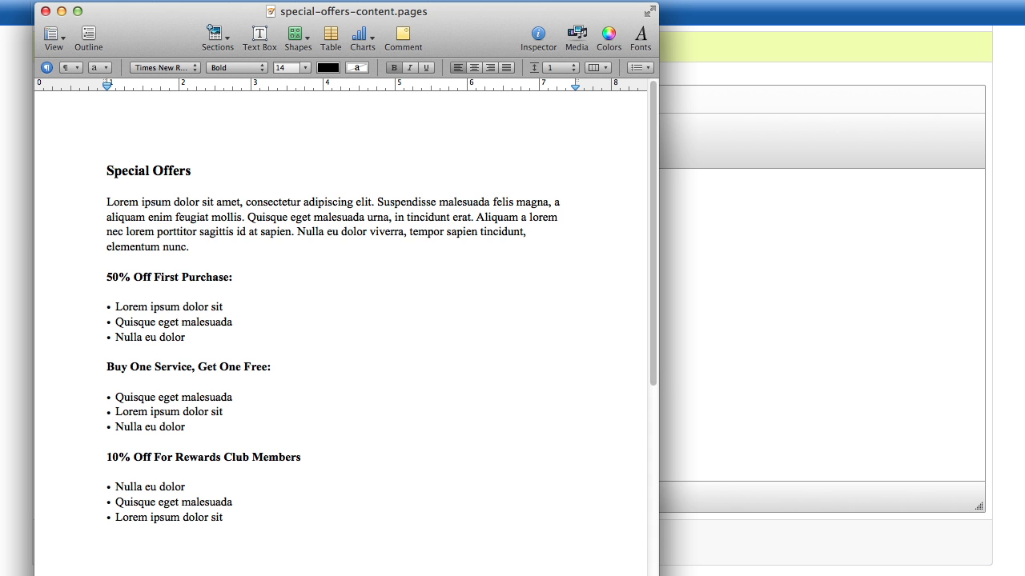
Step: Copy all the text of special-offers-content.pages in Pages and paste it into the Main Column region of the web page
{"action": "key", "text": "super+a"}
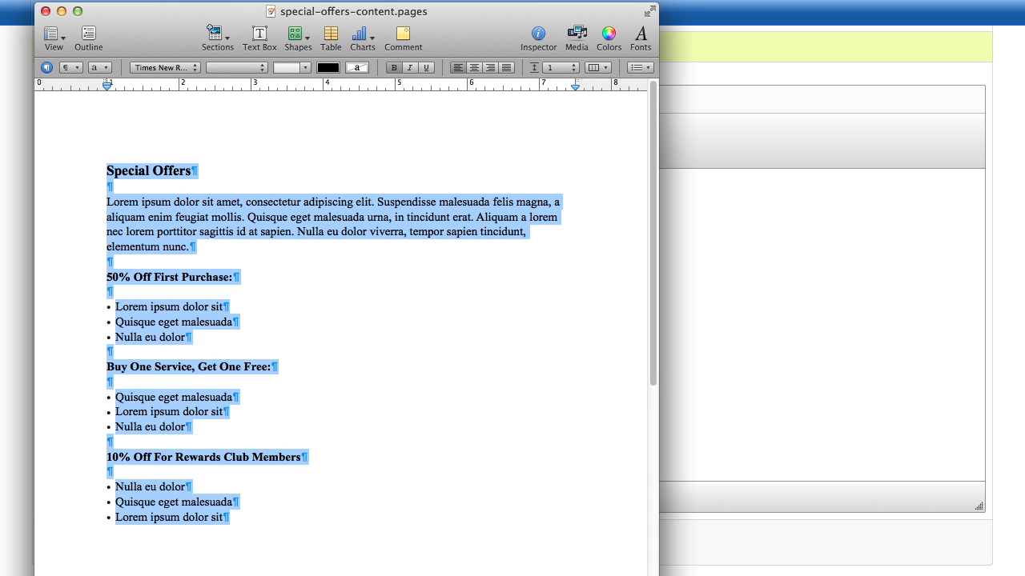
{"action": "right_click", "coordinate": [267, 233]}
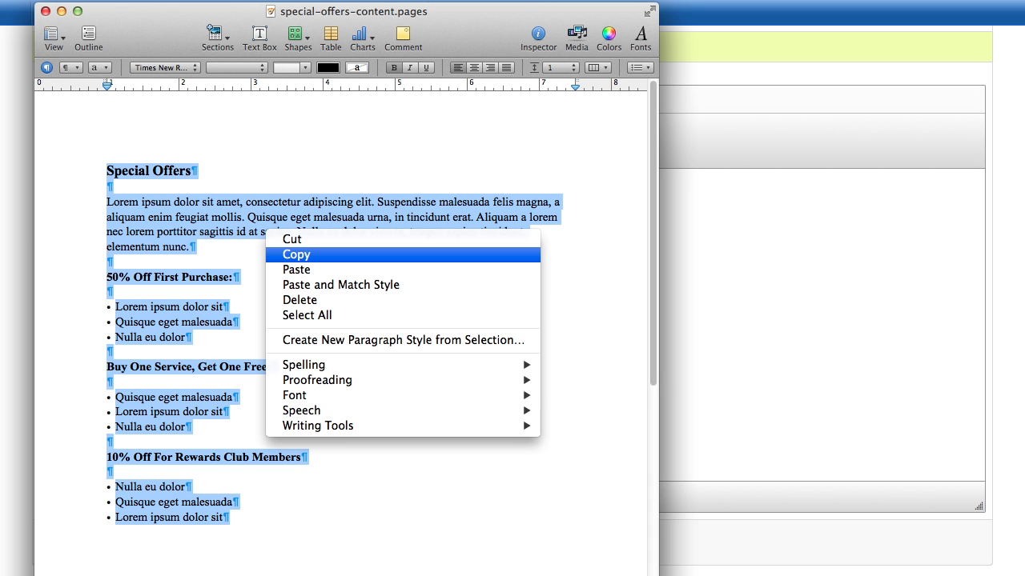
{"action": "left_click", "coordinate": [296, 254]}
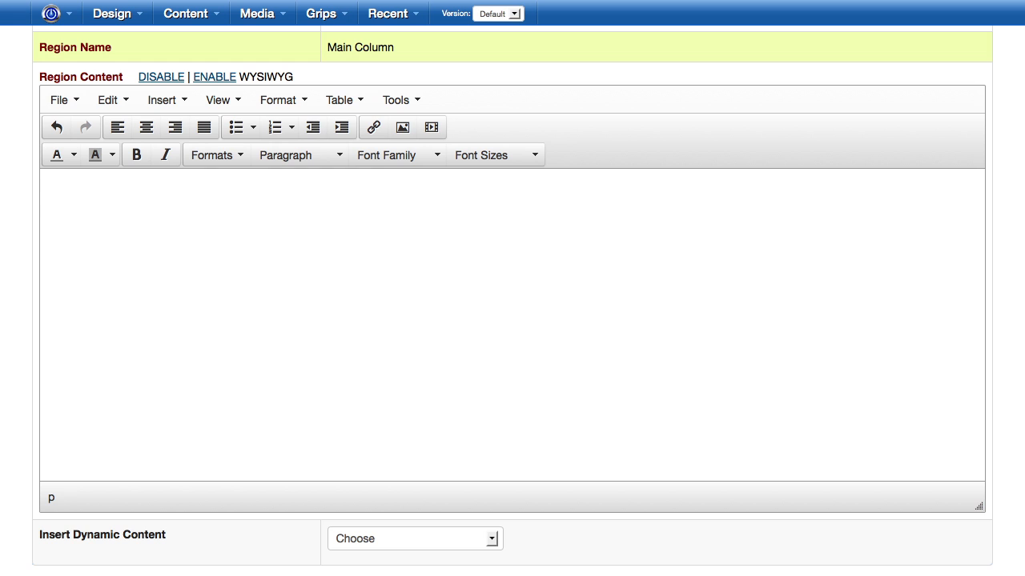
{"action": "key", "text": "super+v"}
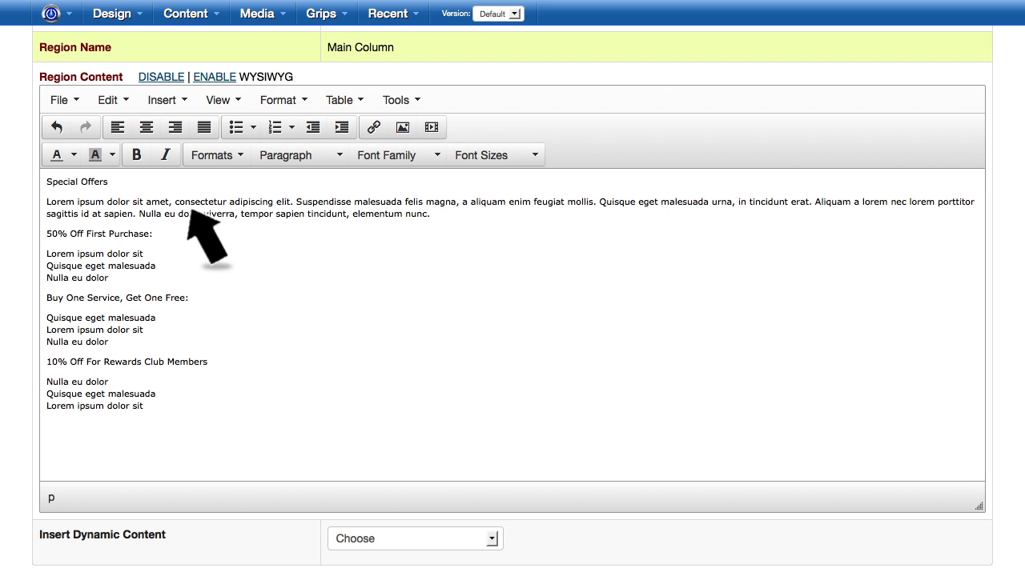
Step: Format the "Special Offers" line at the start of the content as Header 1
{"action": "triple_click", "coordinate": [109, 182]}
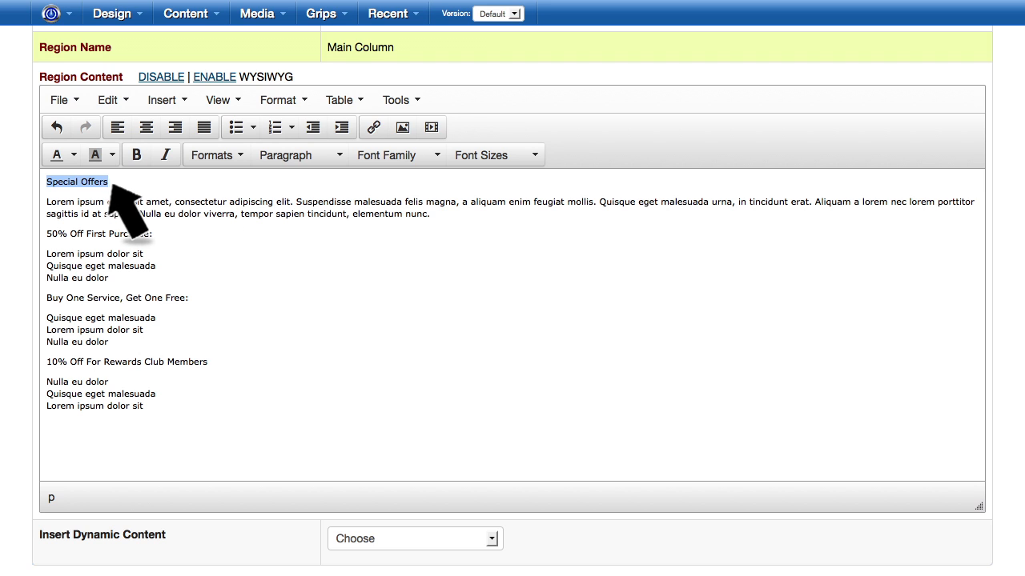
{"action": "left_click", "coordinate": [215, 155]}
{"action": "mouse_move", "coordinate": [220, 185]}
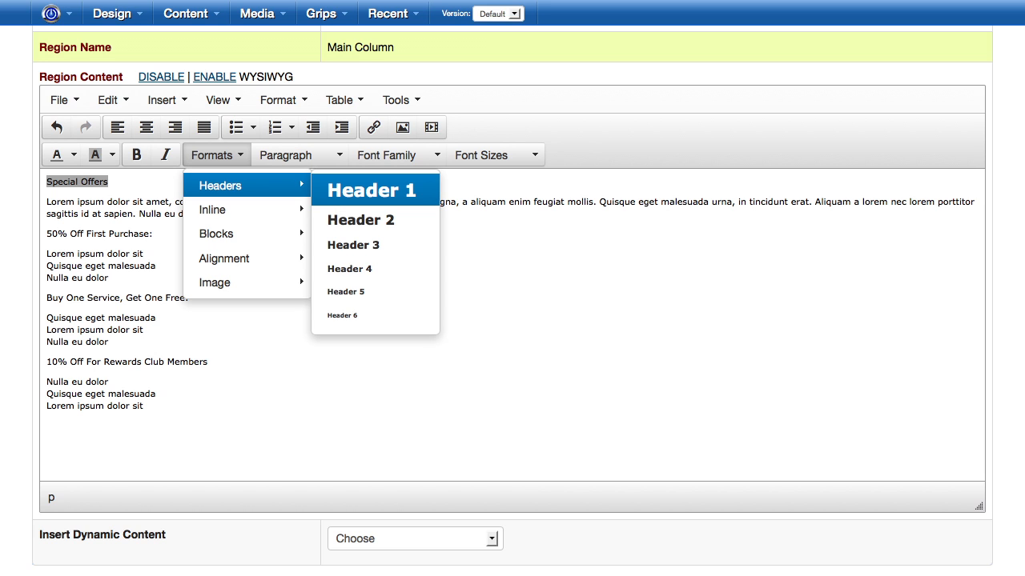
{"action": "left_click", "coordinate": [371, 189]}
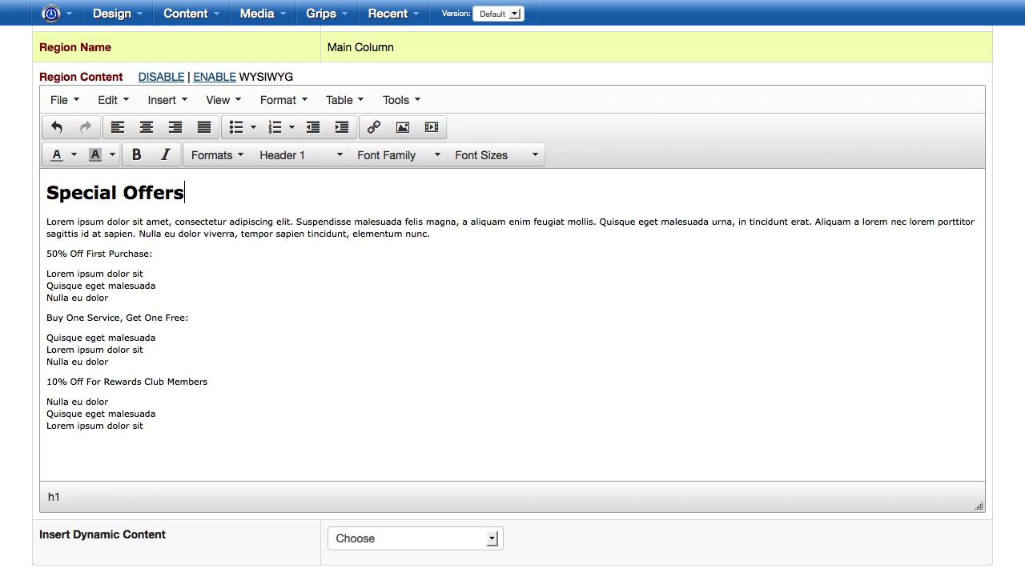
Step: Format the "50% Off First Purchase:" line as Header 2
{"action": "triple_click", "coordinate": [152, 256]}
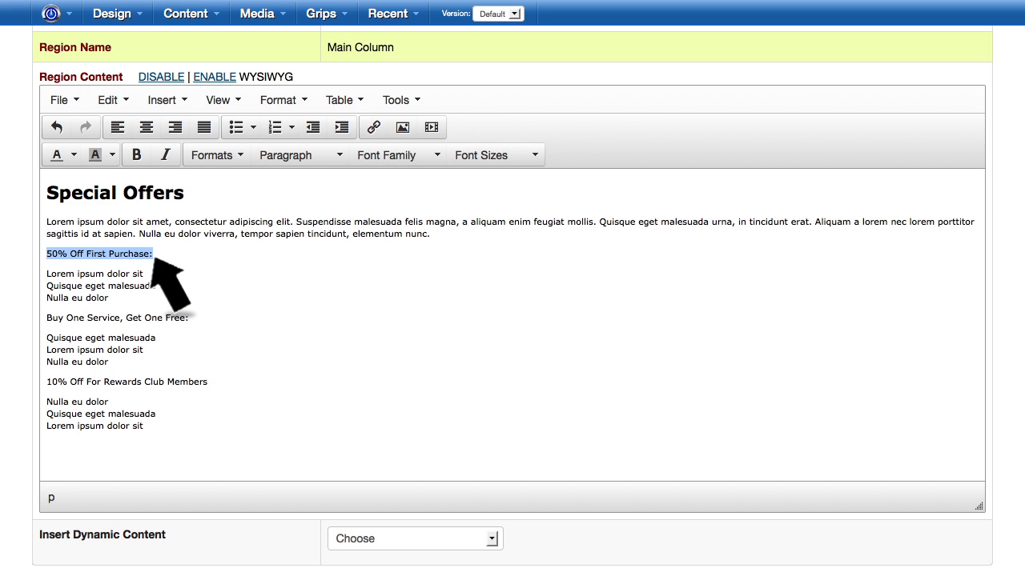
{"action": "left_click", "coordinate": [228, 157]}
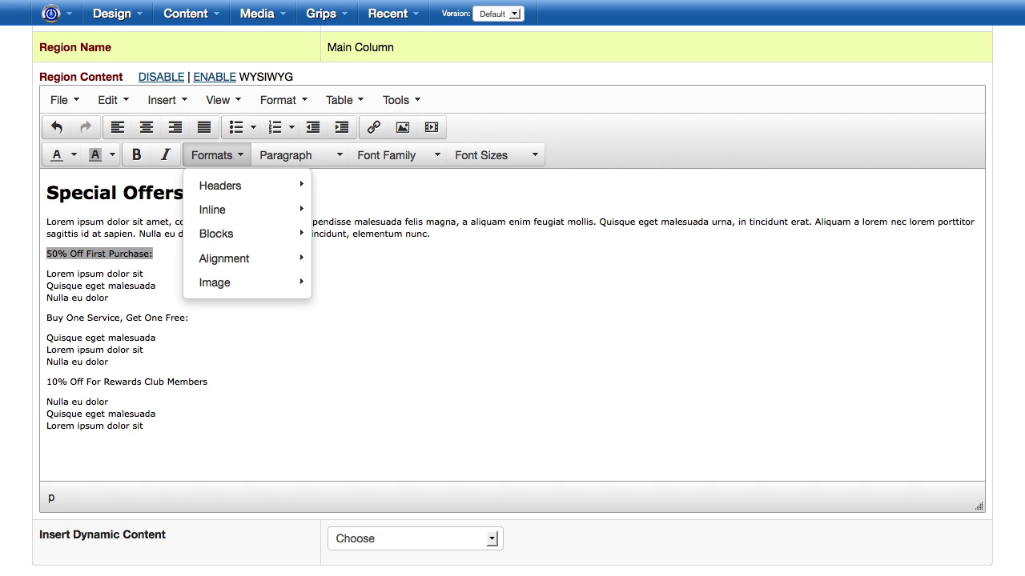
{"action": "mouse_move", "coordinate": [241, 186]}
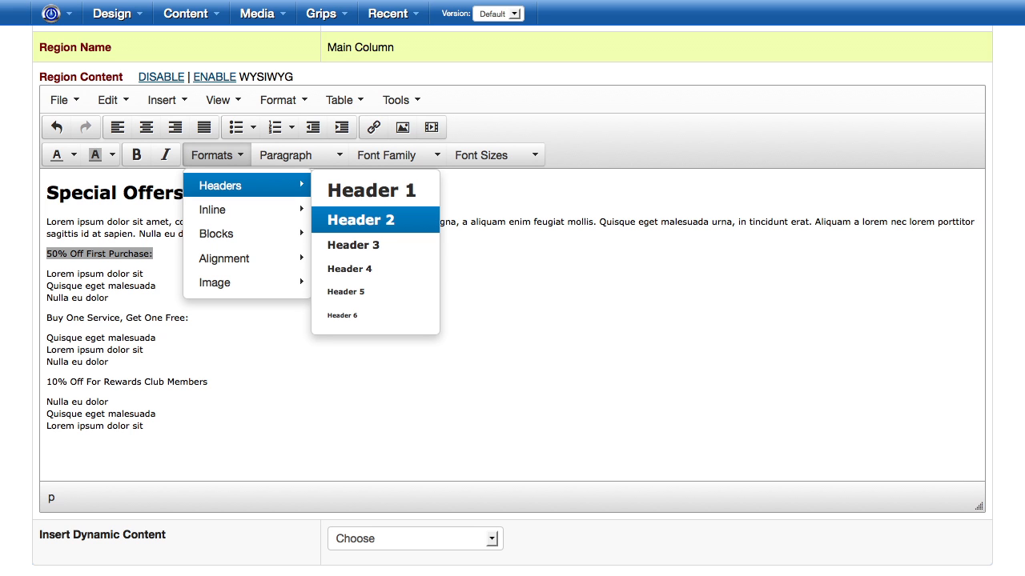
{"action": "left_click", "coordinate": [360, 219]}
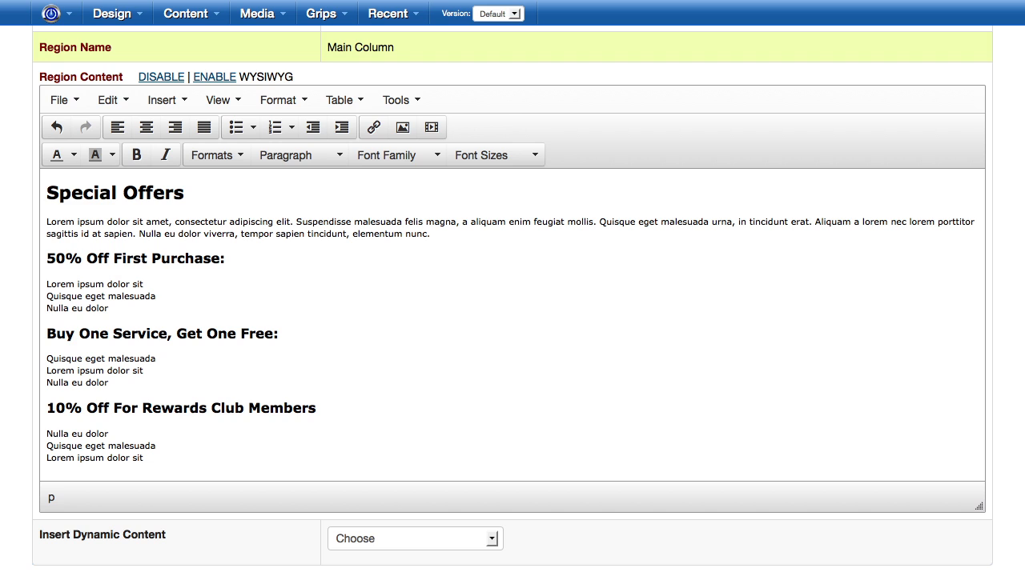
Step: Turn the three lines under "50% Off First Purchase:" into a bulleted list with each line as its own bullet
{"action": "triple_click", "coordinate": [135, 305]}
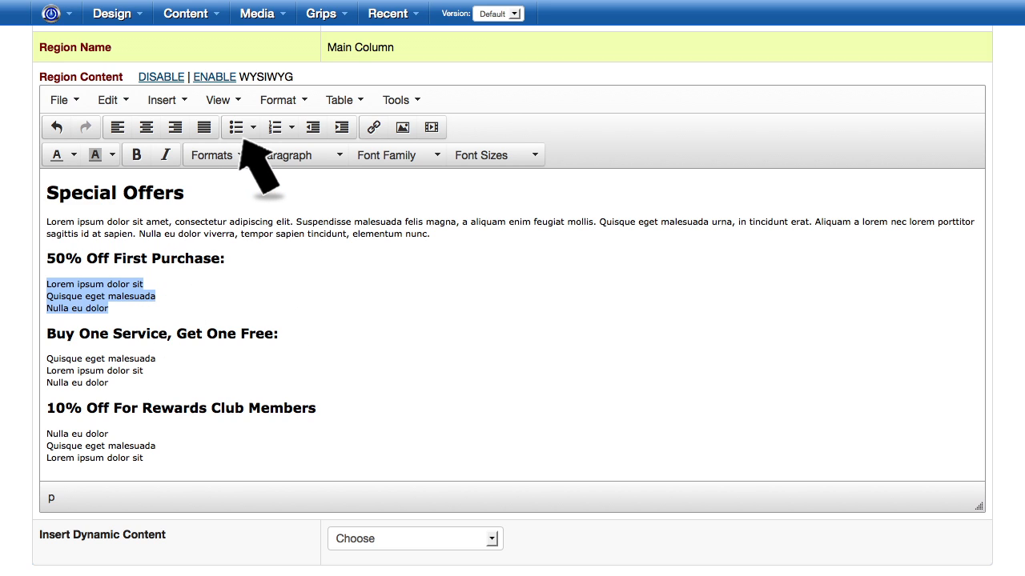
{"action": "left_click", "coordinate": [238, 132]}
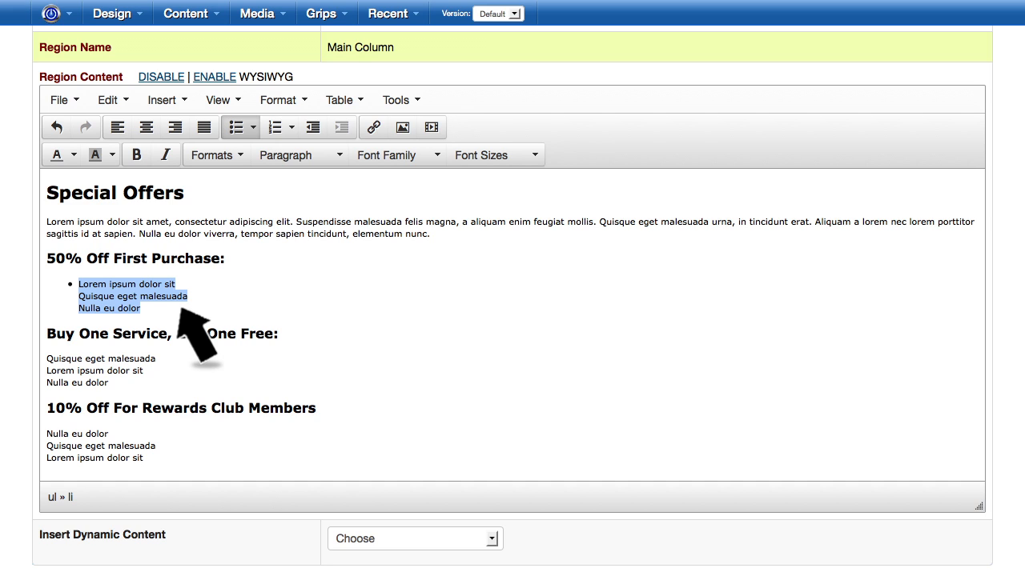
{"action": "left_click", "coordinate": [79, 296]}
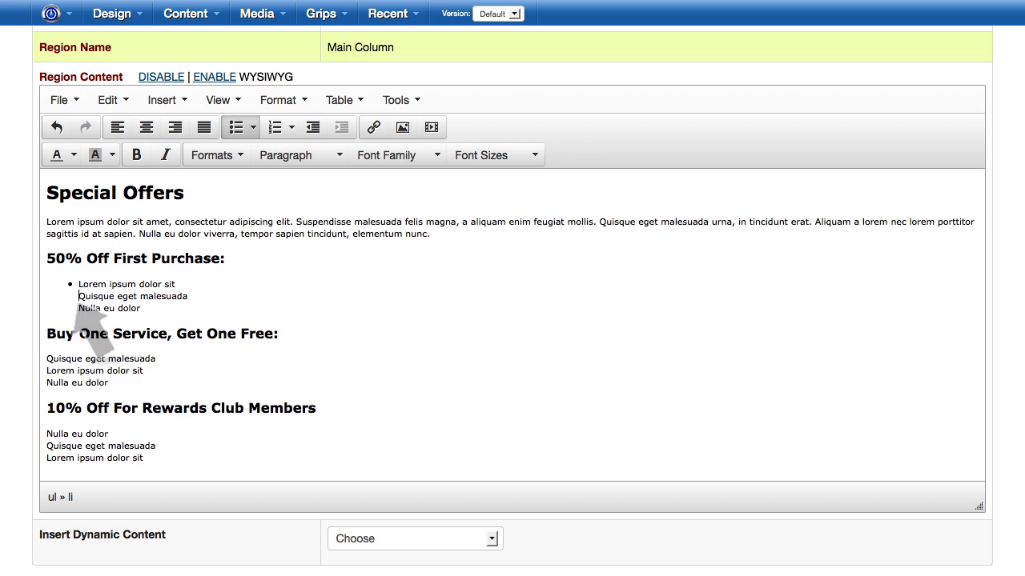
{"action": "key", "text": "BackSpace"}
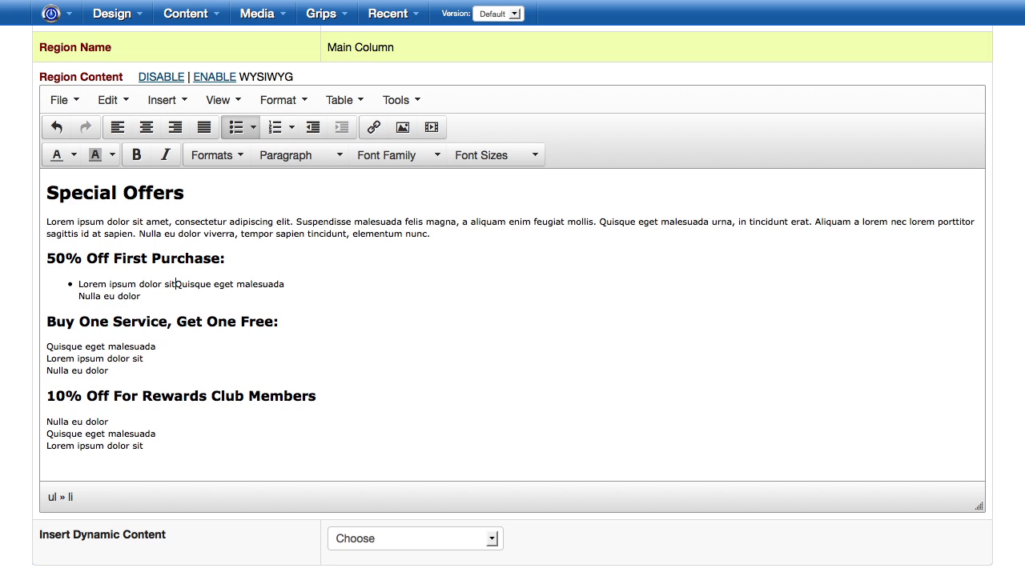
{"action": "key", "text": "Return"}
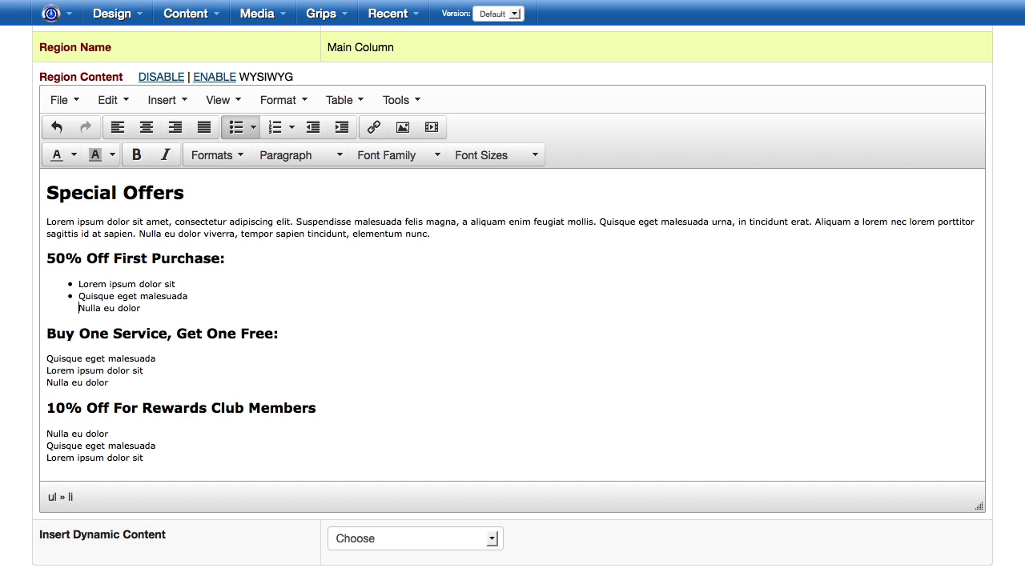
{"action": "key", "text": "BackSpace"}
{"action": "key", "text": "Return"}
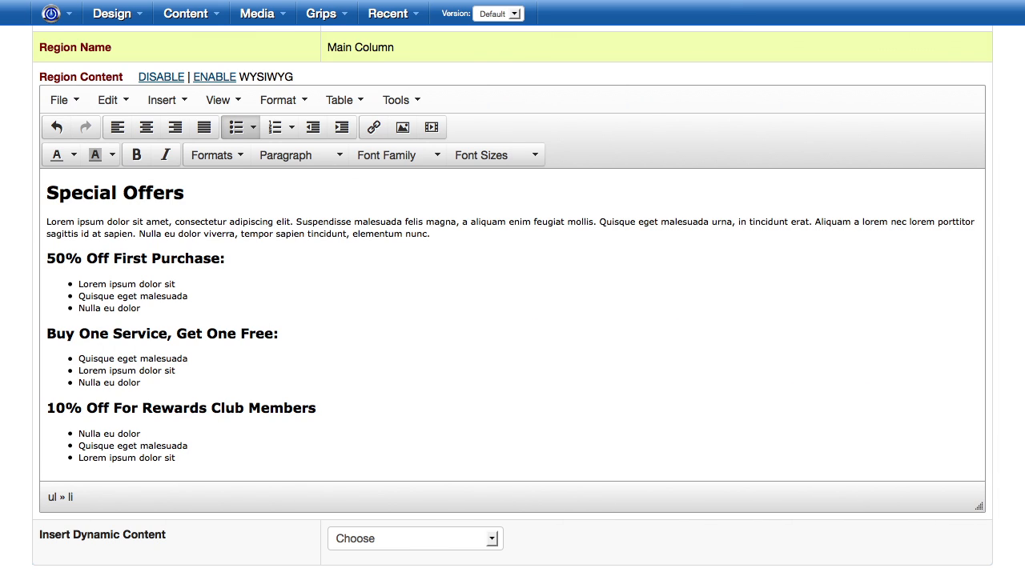
{"action": "scroll", "coordinate": [513, 305], "scroll_direction": "down", "scroll_amount": 2}
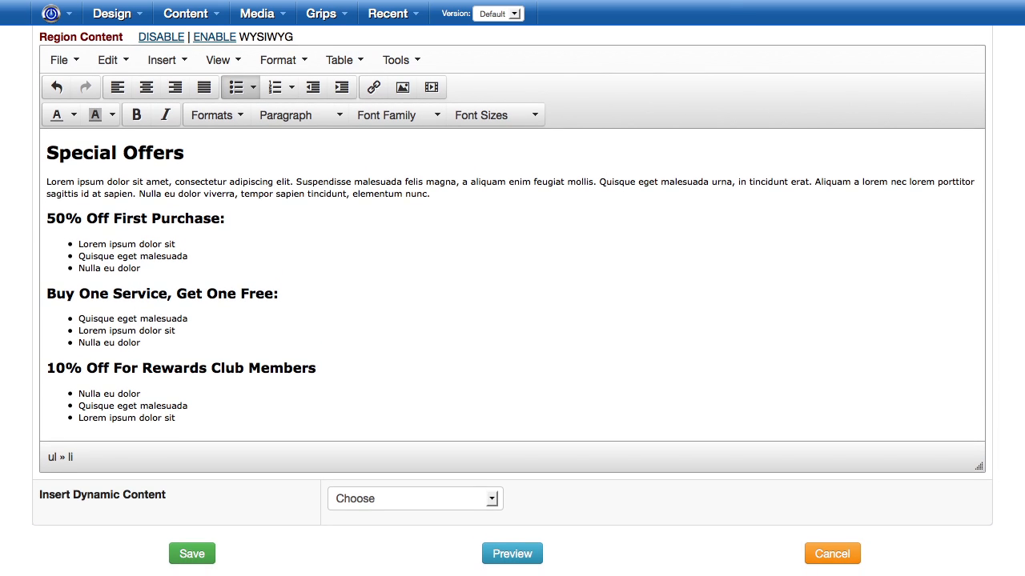